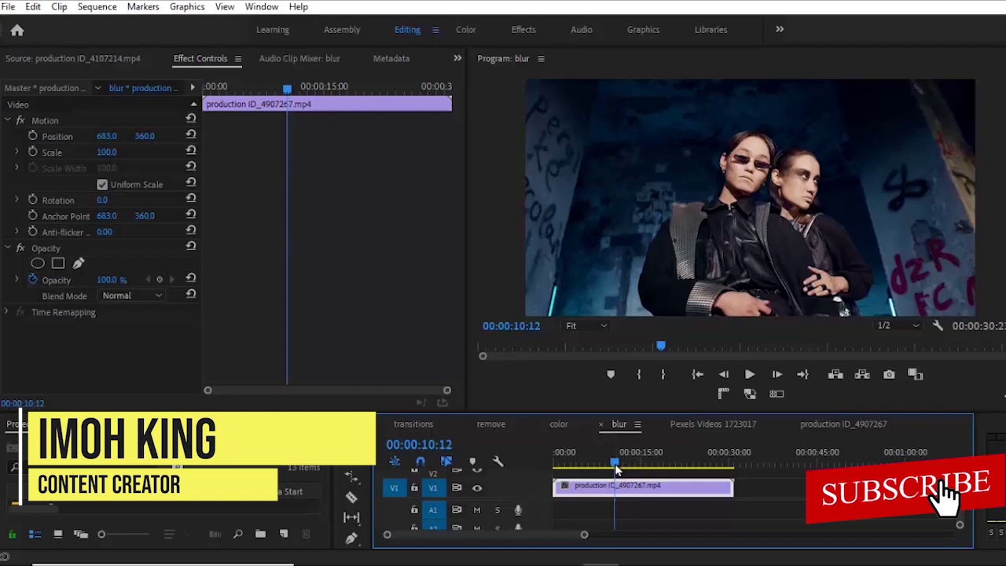
- Drag the playhead back to 00:00:00:00 in the blur sequence
drag(617, 470, 556, 469)
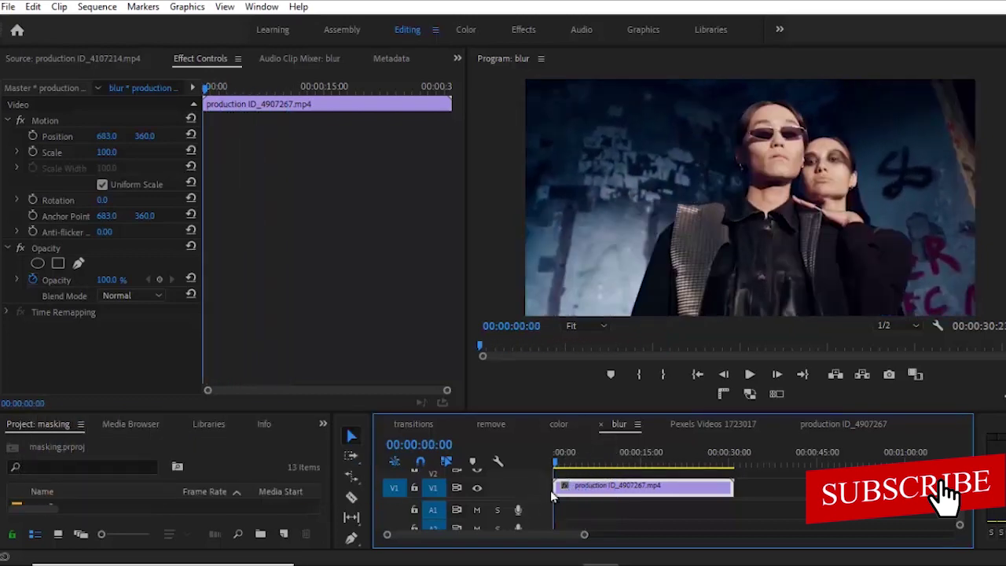
- Search effects for 'bl' and drop Gaussian Blur onto the production ID_4907267.mp4 clip
click(324, 425)
click(351, 503)
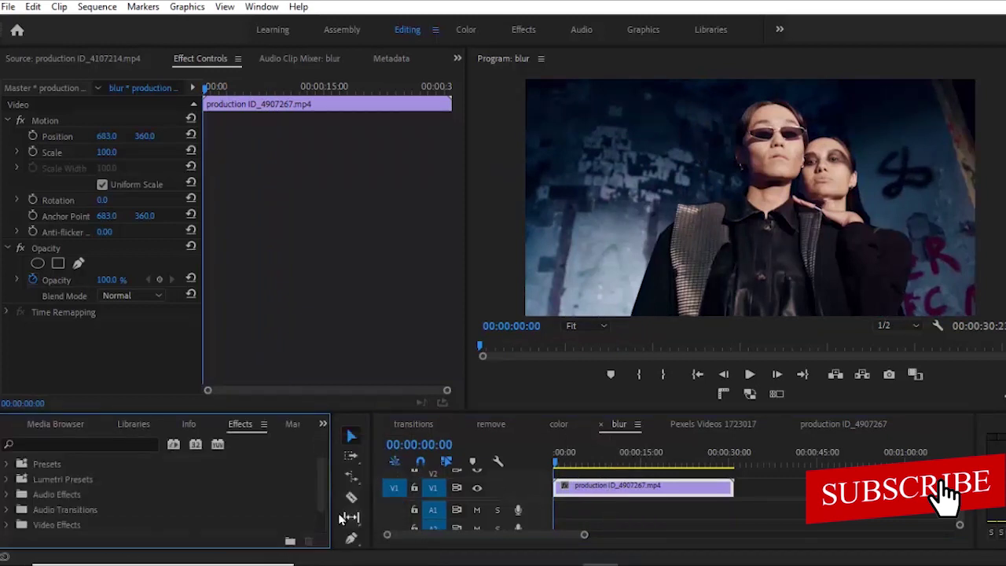
click(114, 445)
text(blur)
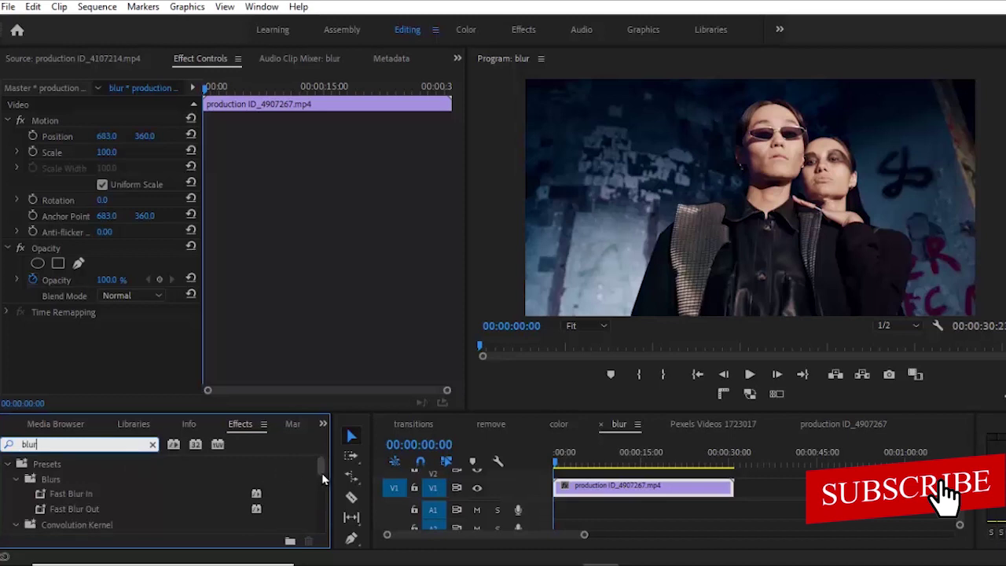
drag(322, 472, 321, 495)
scroll(114, 495, down, 2)
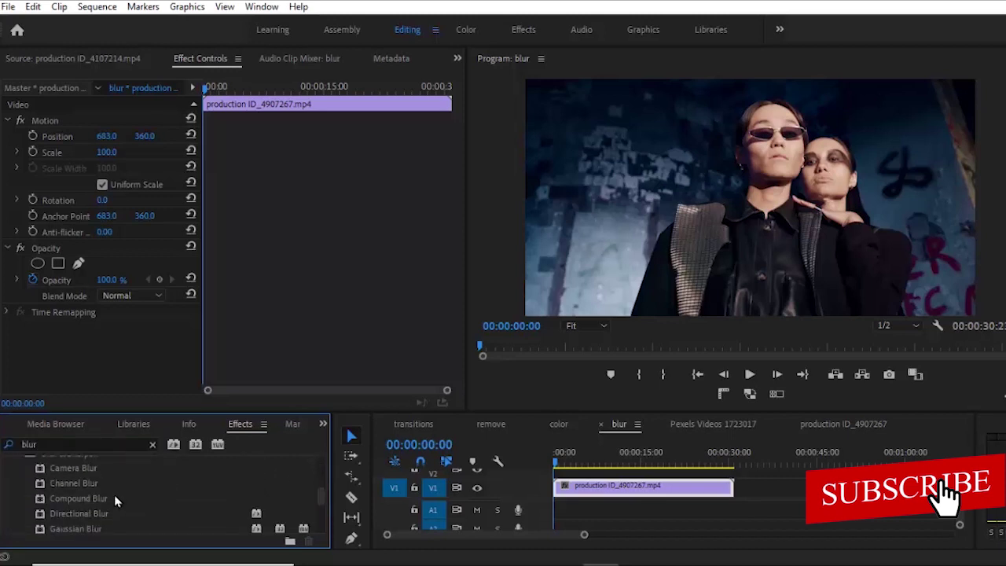
click(89, 532)
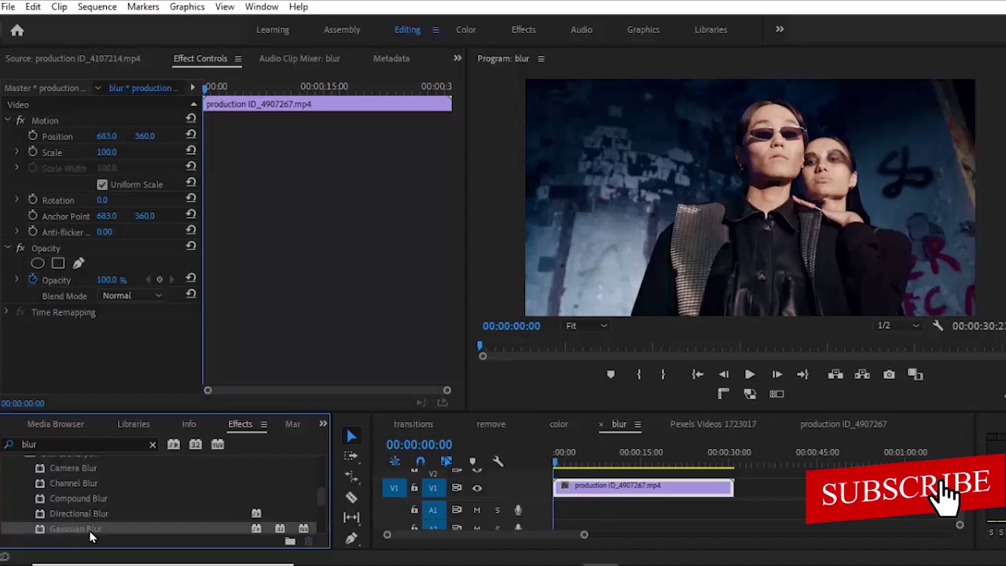
drag(91, 537, 629, 488)
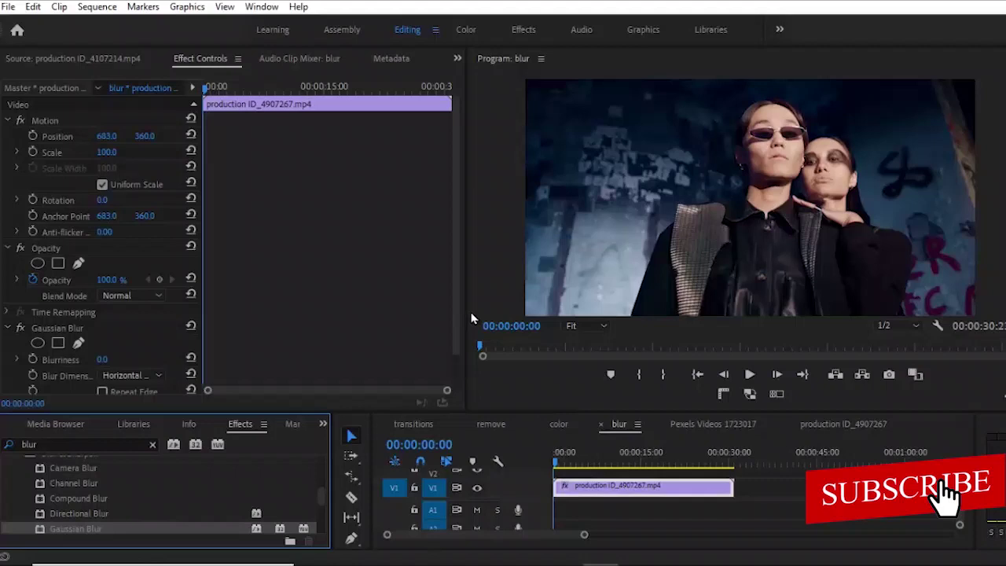
- Save the project, then preview Blurriness at about 54 and reset it to 0.0
scroll(460, 330, down, 3)
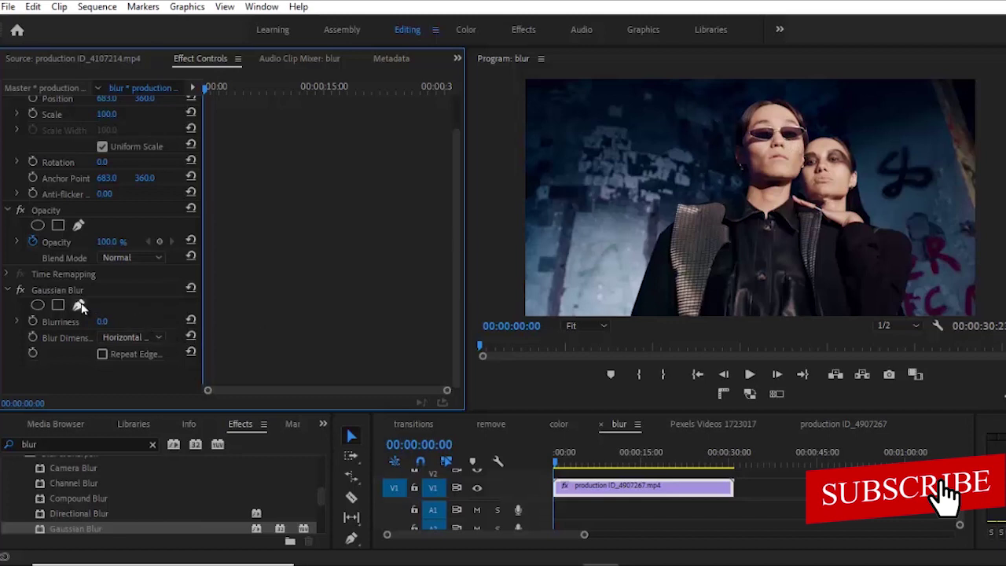
key(ctrl+s)
drag(102, 322, 106, 277)
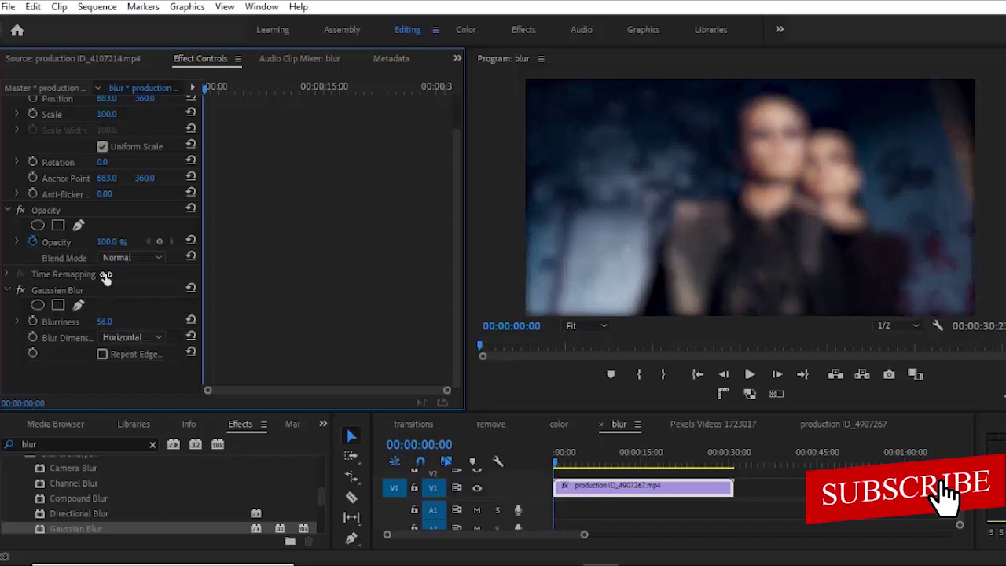
drag(106, 277, 115, 330)
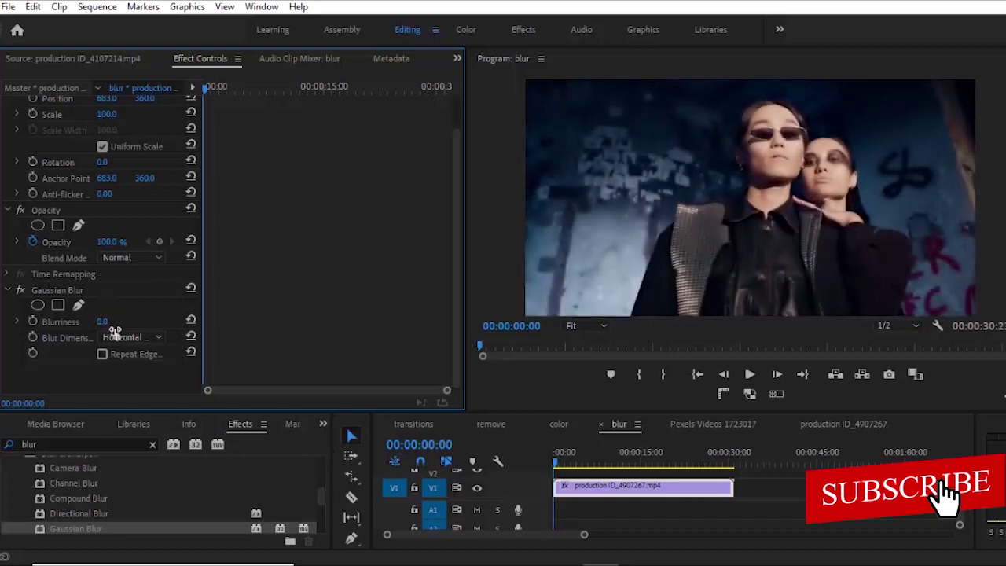
- Set the Program Monitor magnification to 100%
click(604, 329)
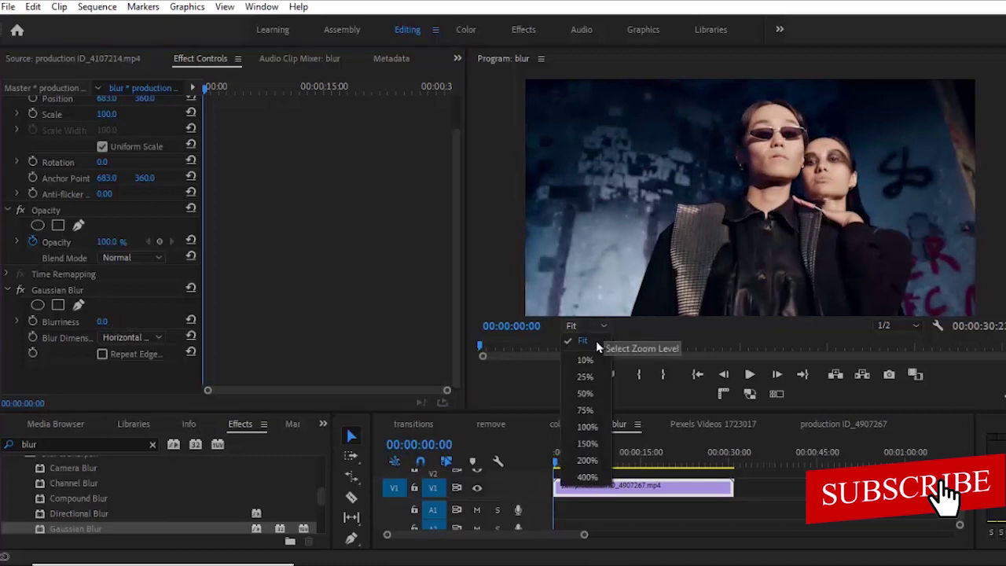
click(606, 422)
drag(782, 310, 809, 309)
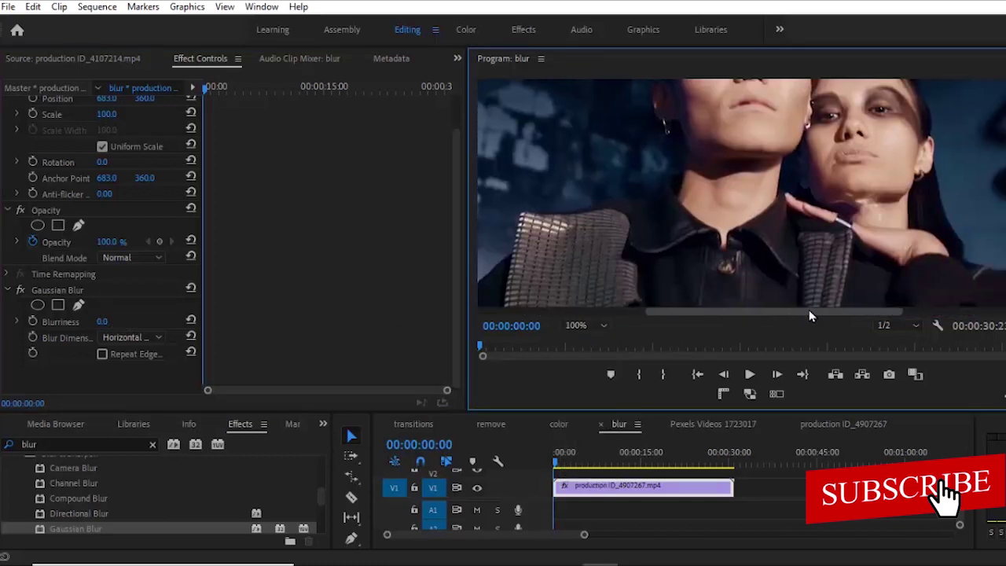
scroll(742, 193, up, 3)
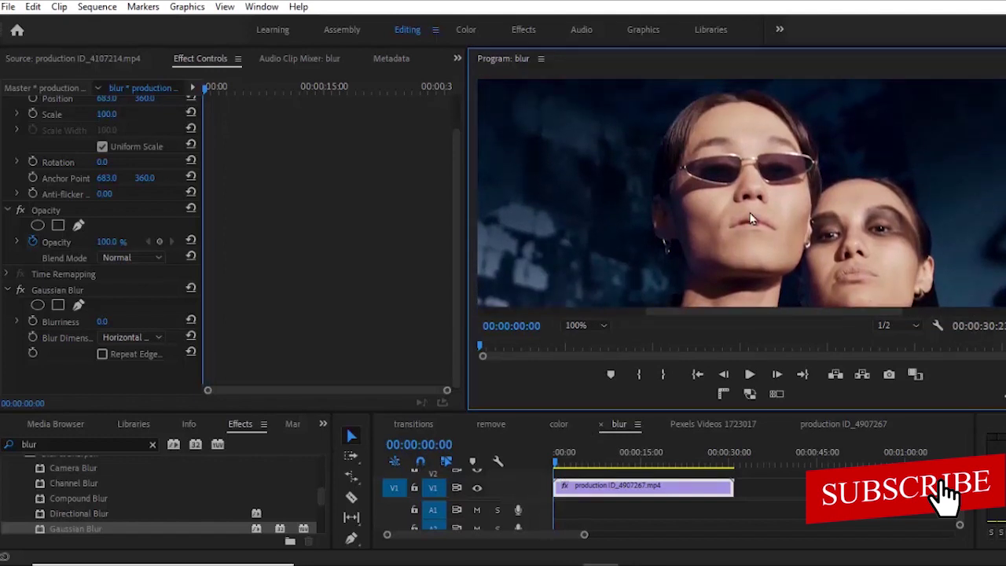
- Draw a closed pen mask point by point around the sunglasses-wearing man's face
click(78, 306)
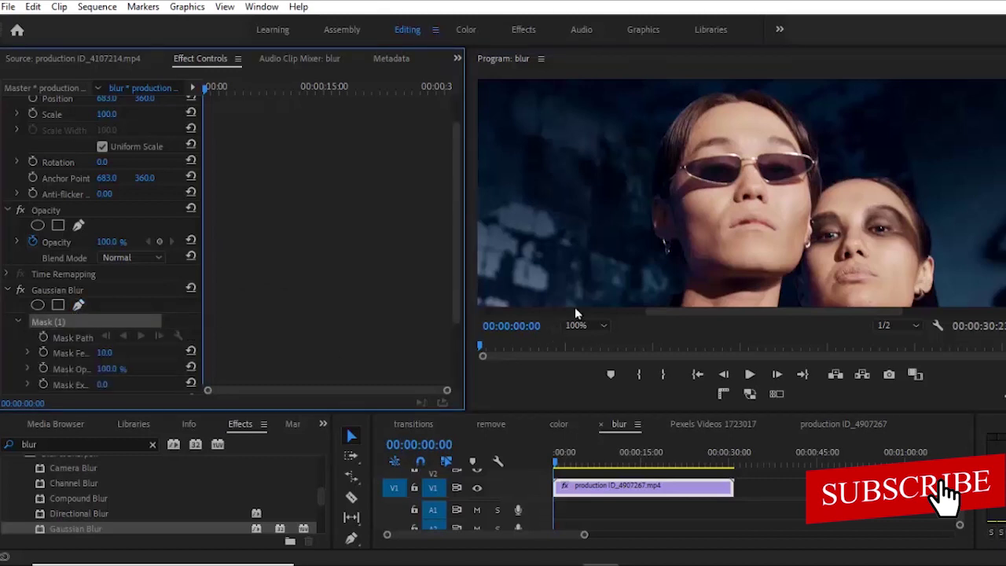
click(667, 197)
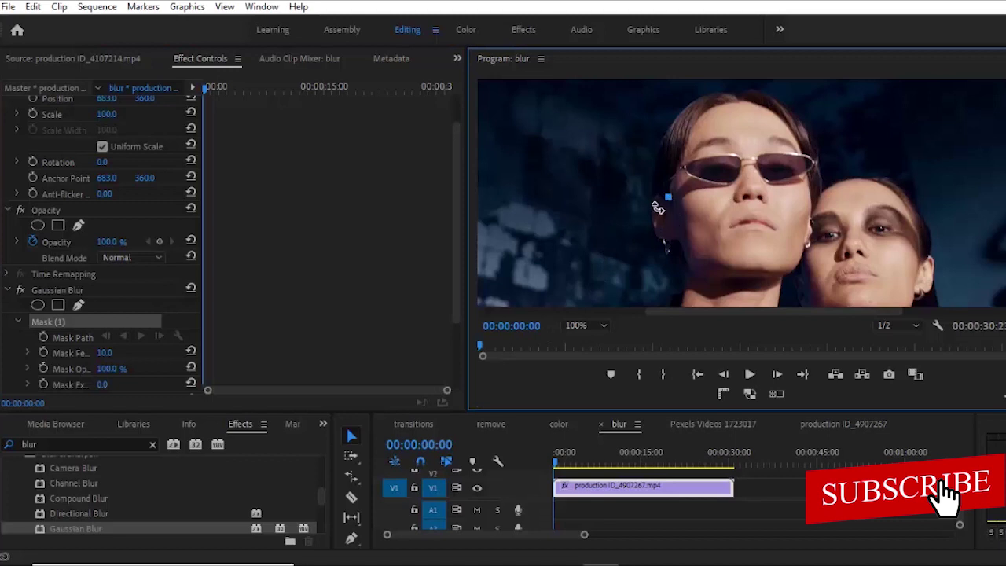
click(677, 236)
click(699, 283)
click(787, 277)
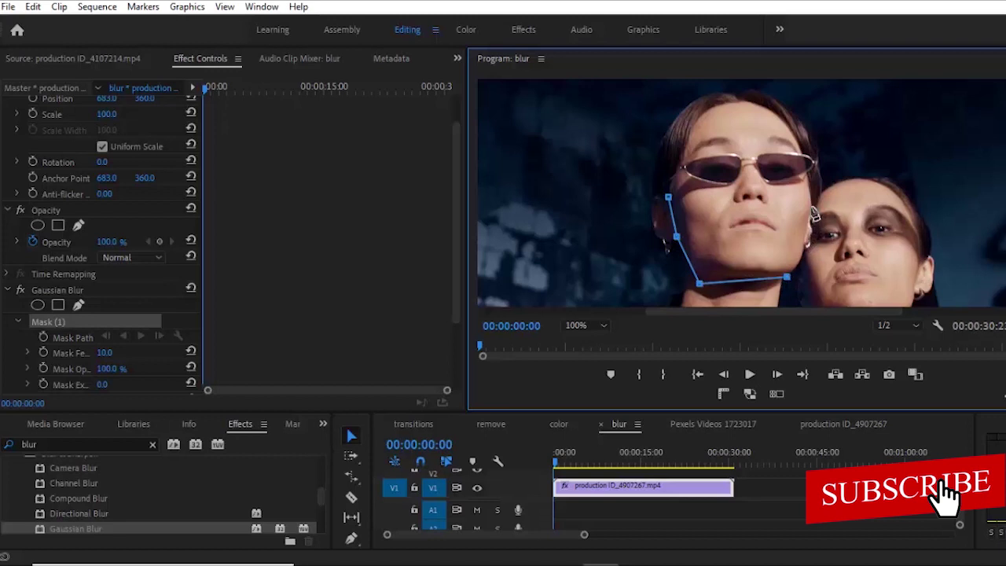
click(812, 207)
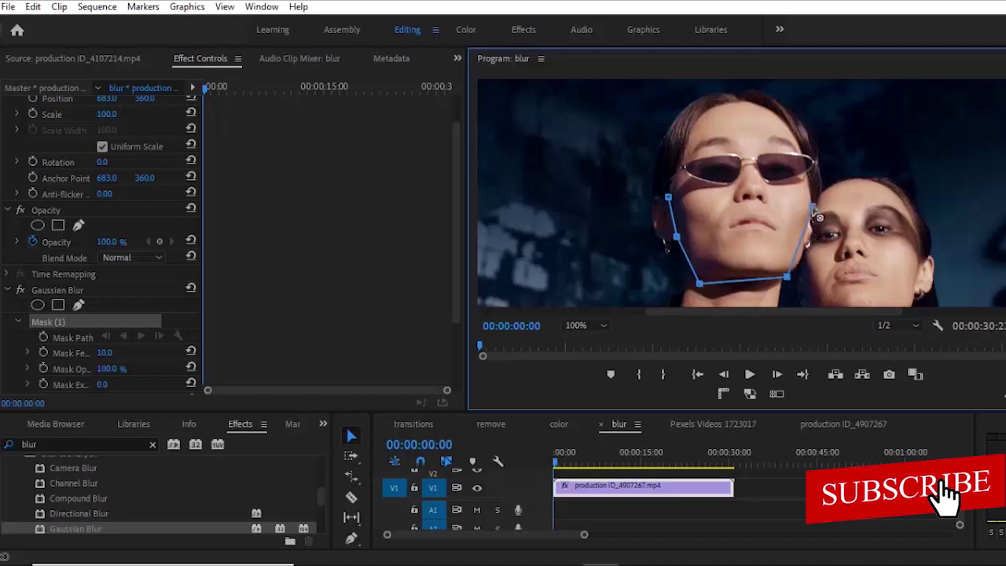
click(791, 134)
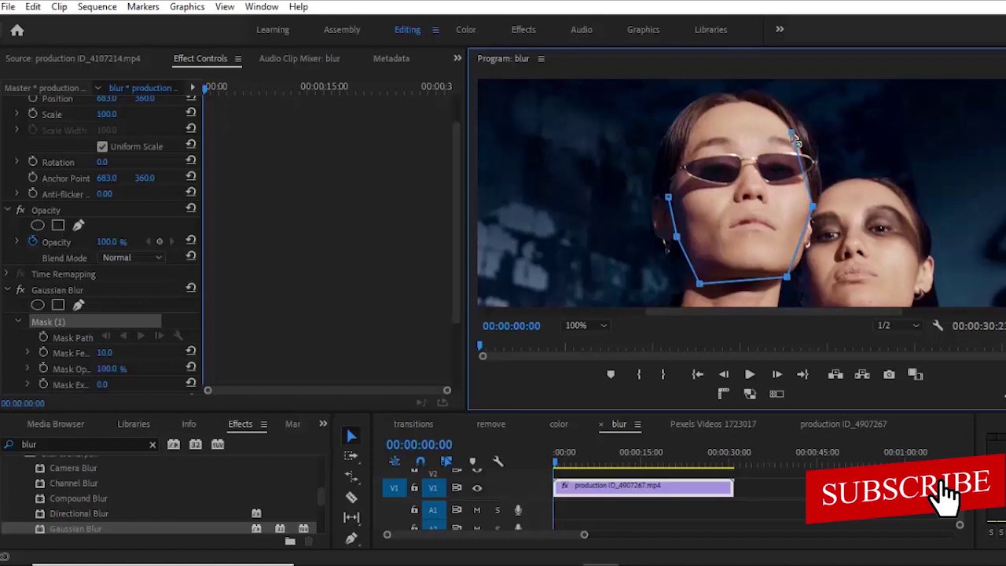
click(746, 102)
click(699, 118)
click(679, 167)
click(669, 196)
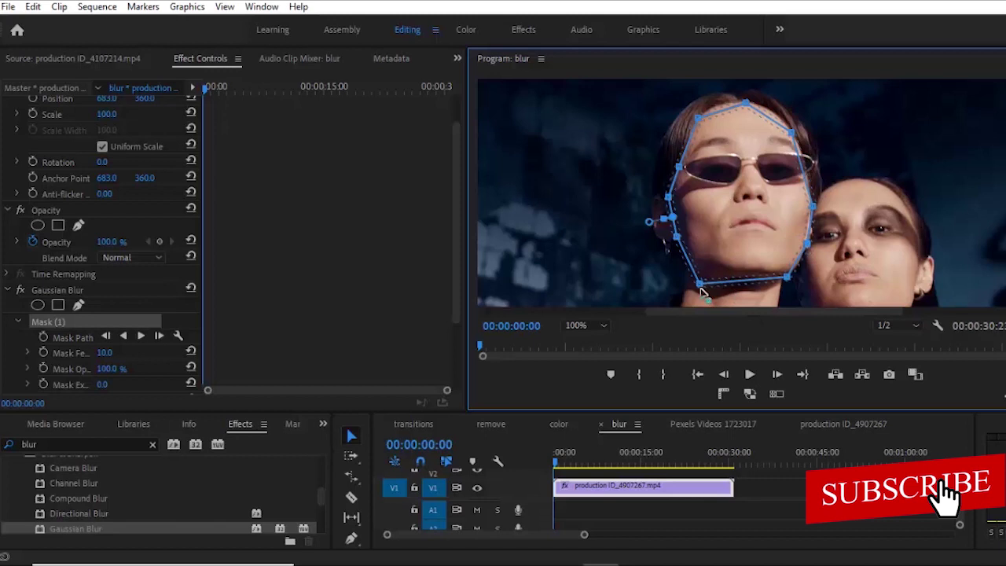
- Level the mask's bottom edge and add points along its top to hug the head
drag(700, 284, 701, 278)
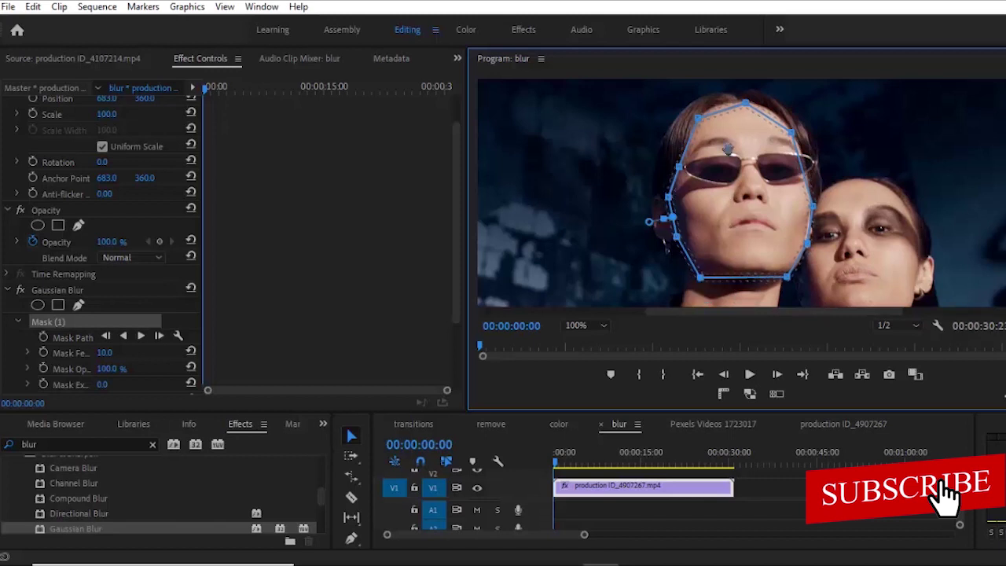
drag(767, 116, 765, 108)
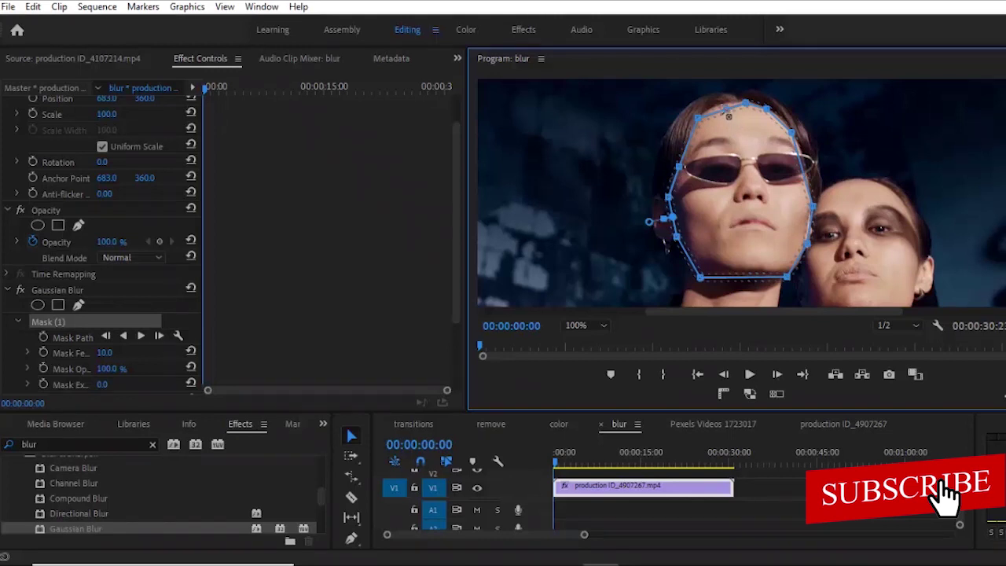
click(724, 106)
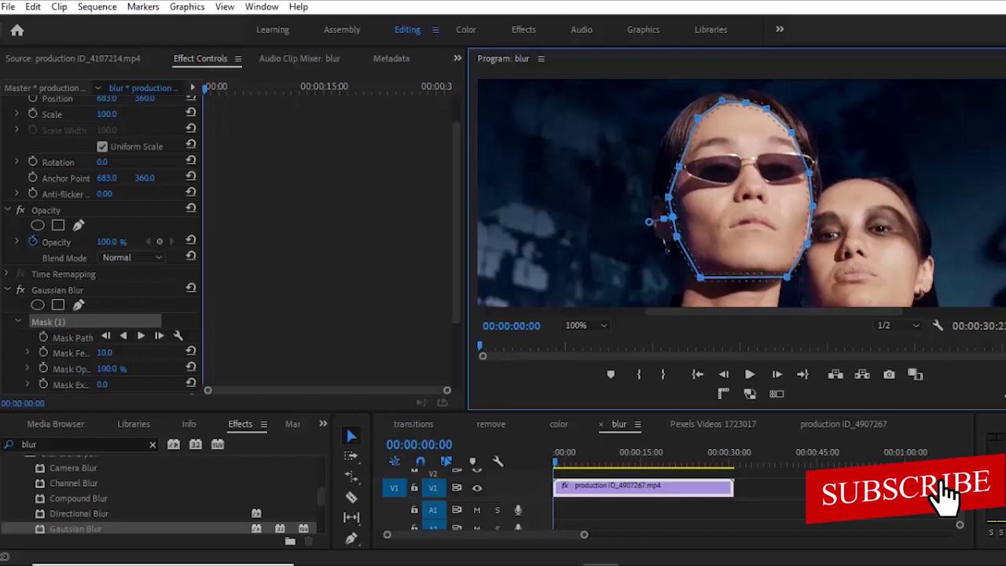
- Set Gaussian Blur Blurriness to 45 and return the Program Monitor zoom to Fit
scroll(795, 271, down, 5)
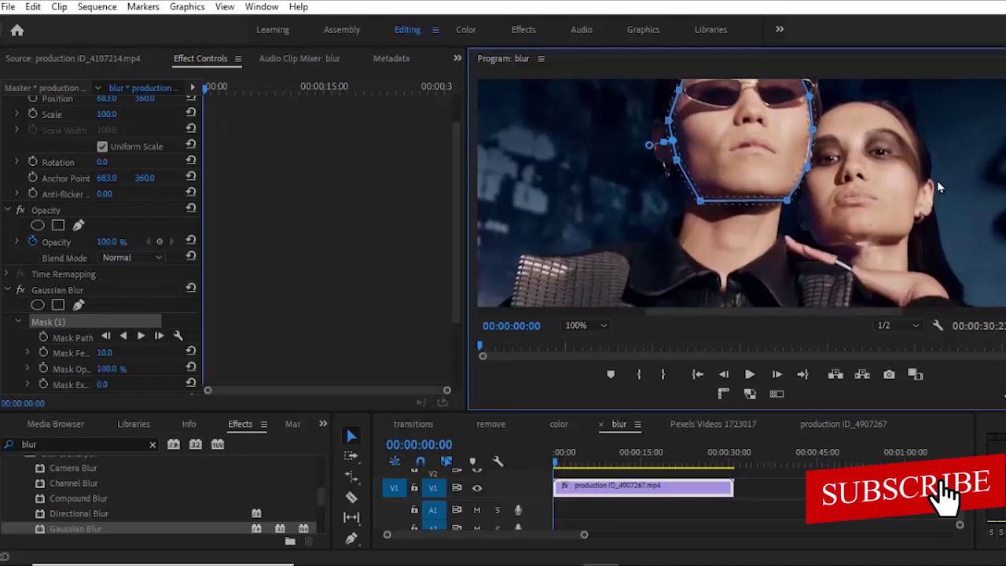
scroll(937, 180, up, 3)
scroll(431, 328, down, 3)
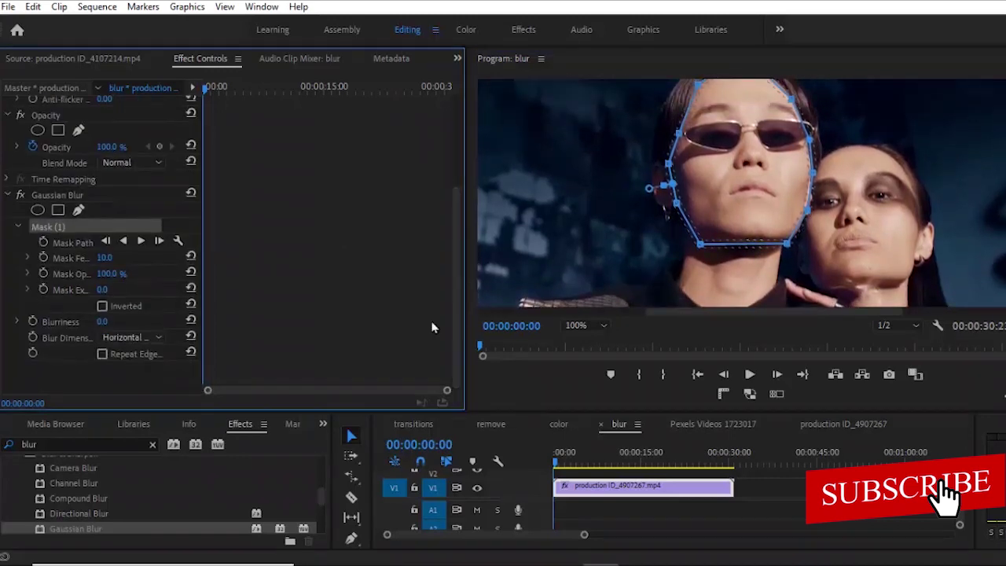
click(103, 322)
text(45)
key(Return)
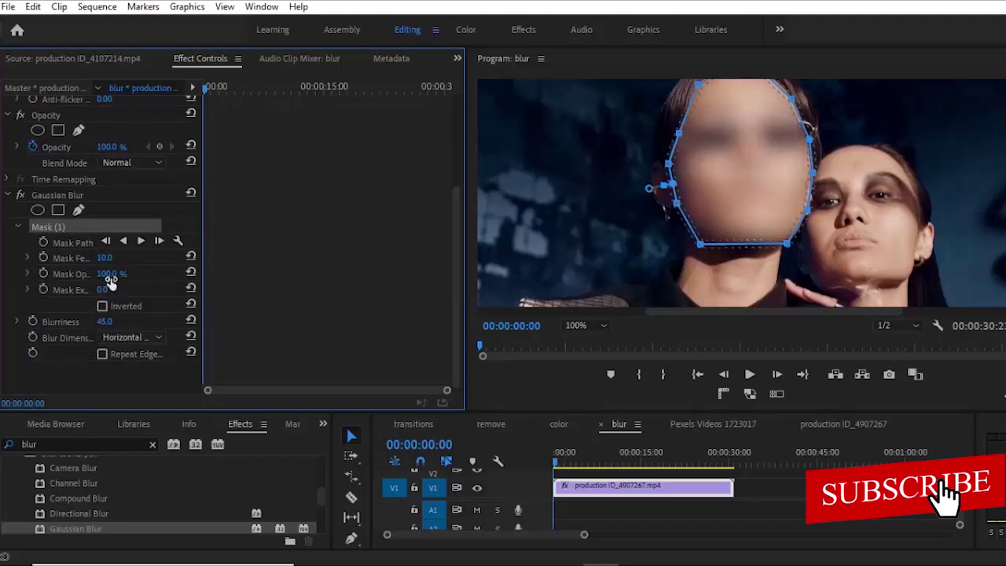
click(577, 326)
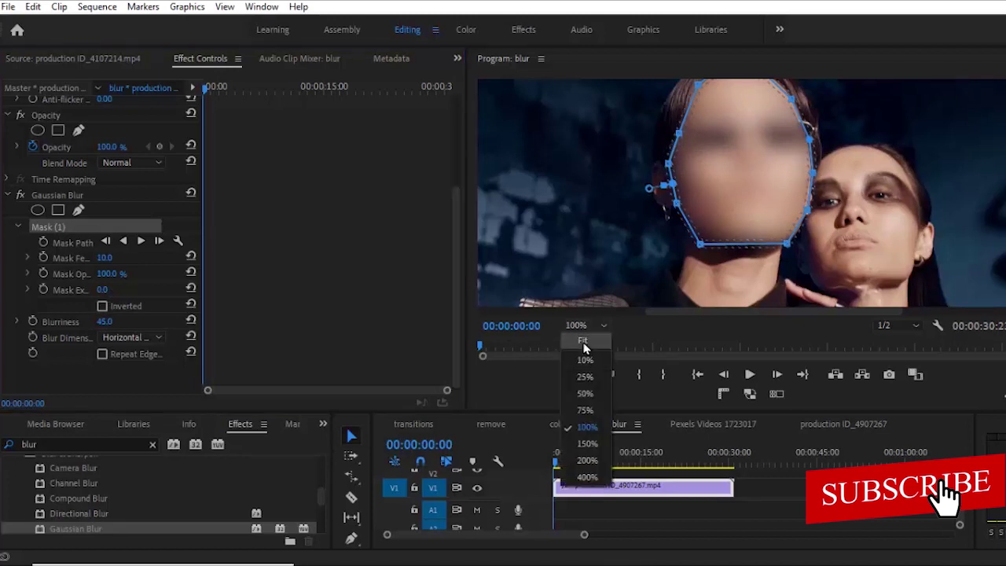
click(584, 348)
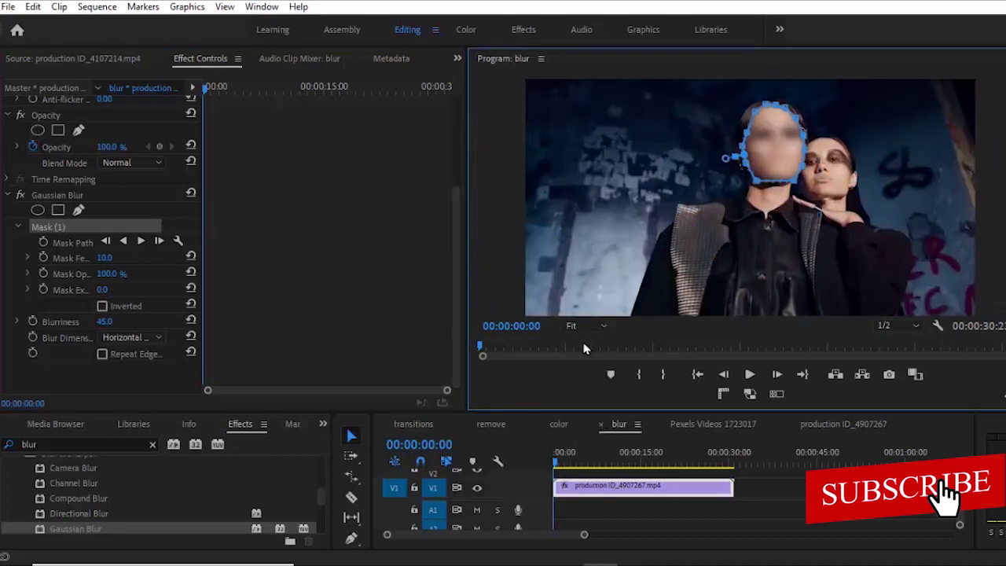
- Track Mask (1) forward through the clip, then deselect the clip to hide the outline
click(140, 244)
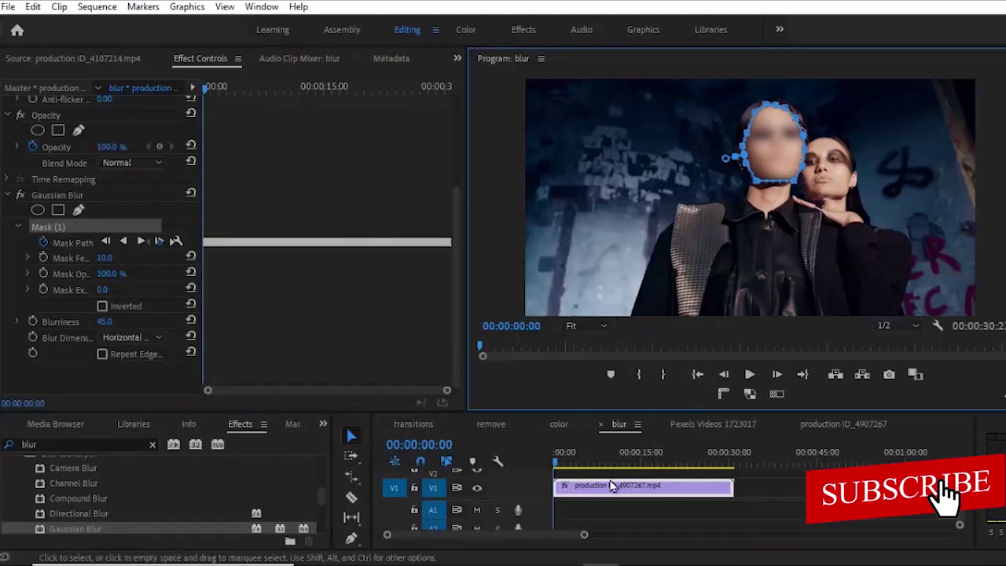
click(393, 276)
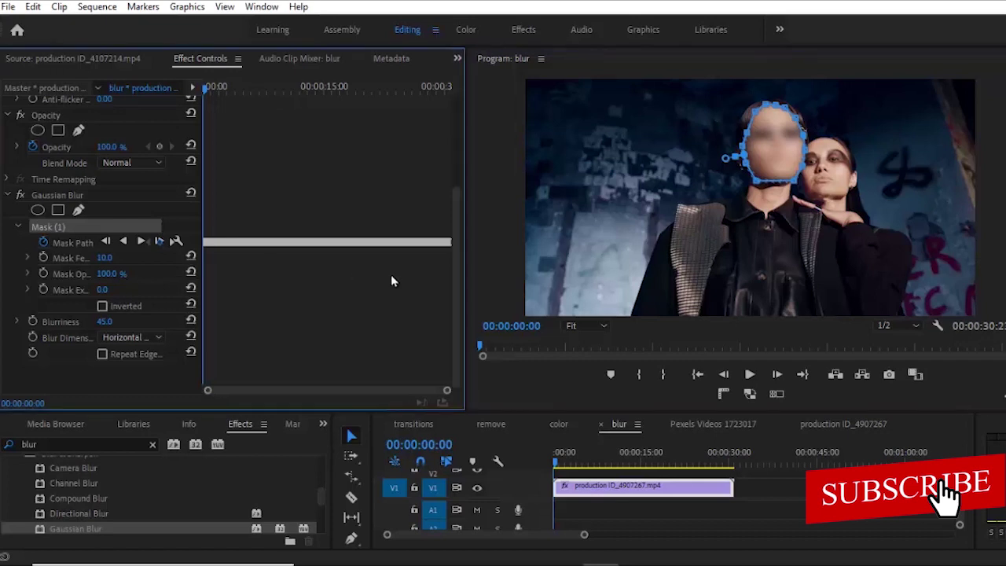
click(611, 475)
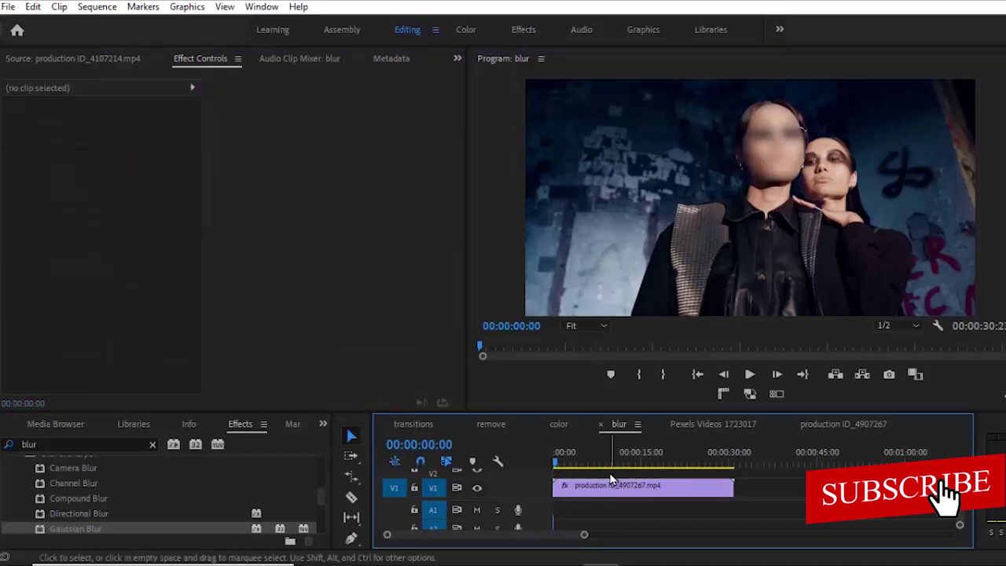
click(749, 375)
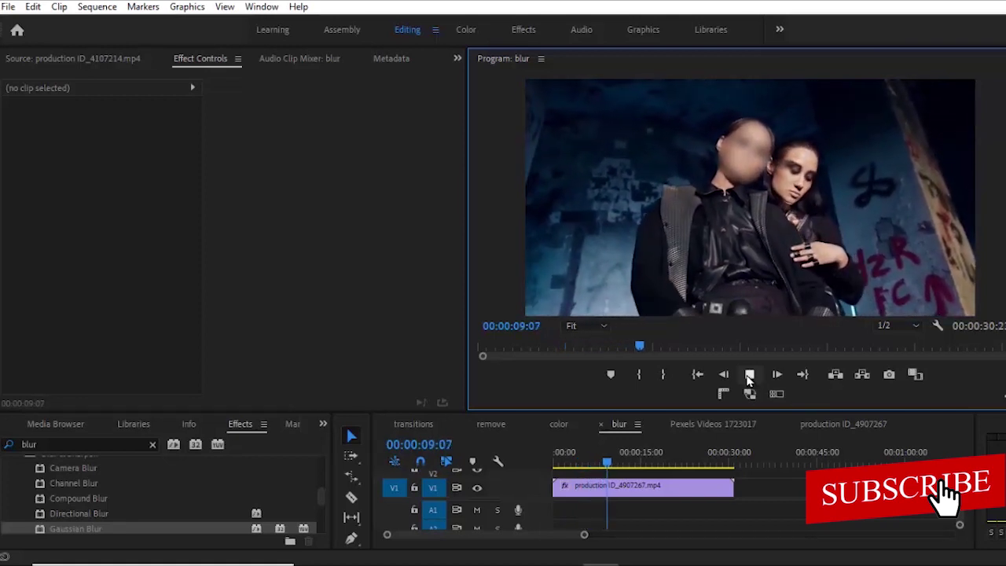
click(638, 497)
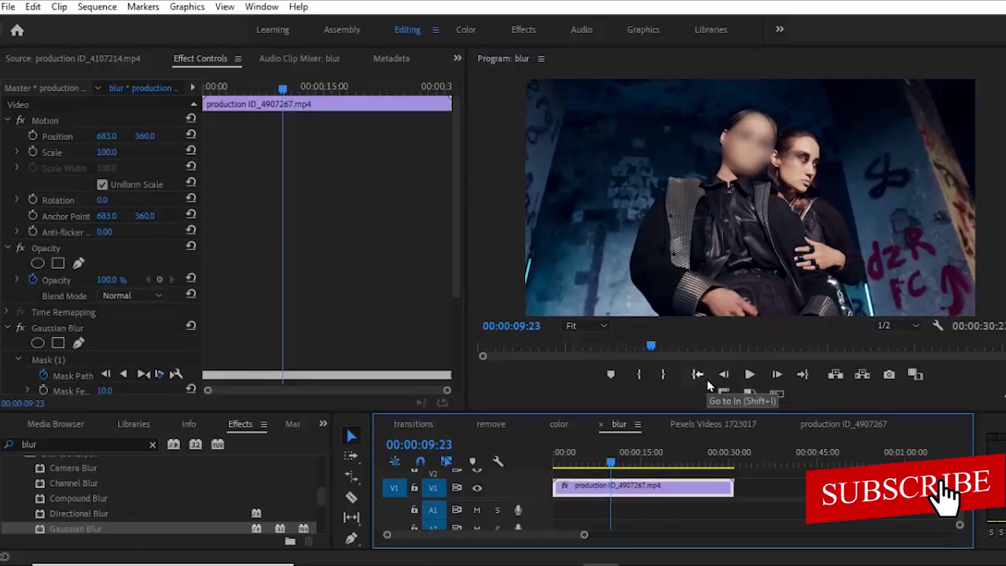
- From the clip's start, raise Mask Feather to 87 and widen the Effect Controls property column
drag(608, 463, 514, 475)
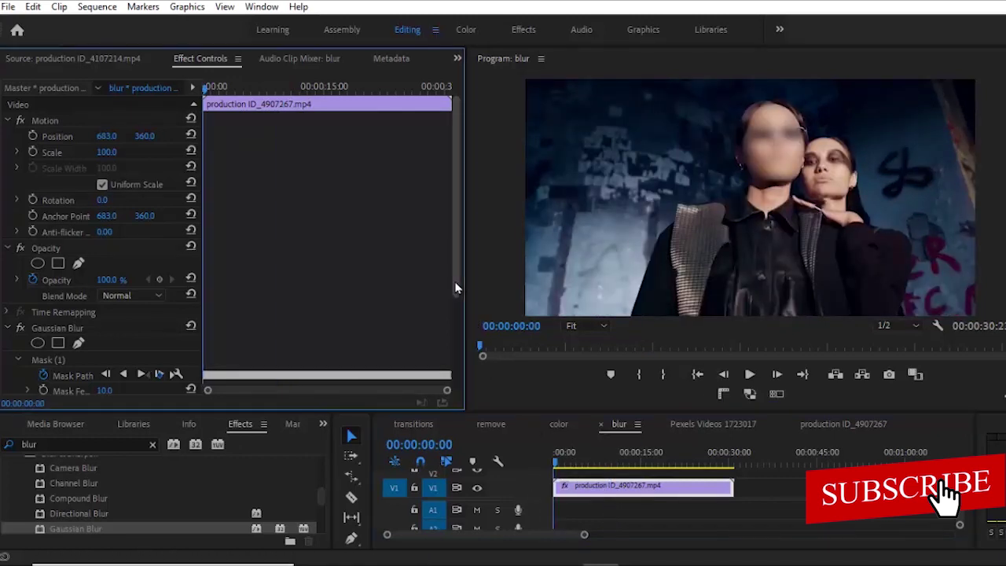
scroll(455, 317, down, 2)
scroll(453, 318, down, 2)
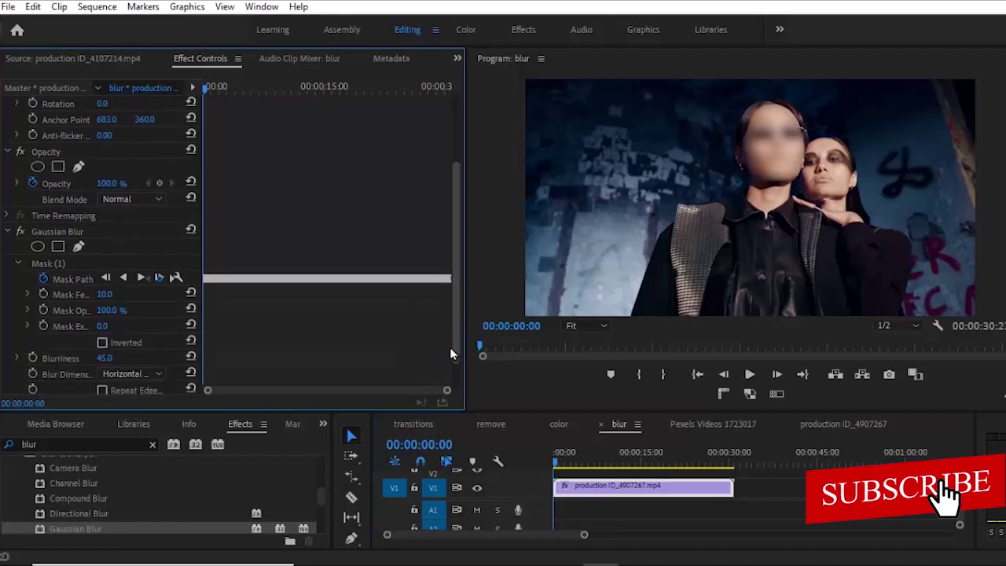
drag(103, 294, 129, 238)
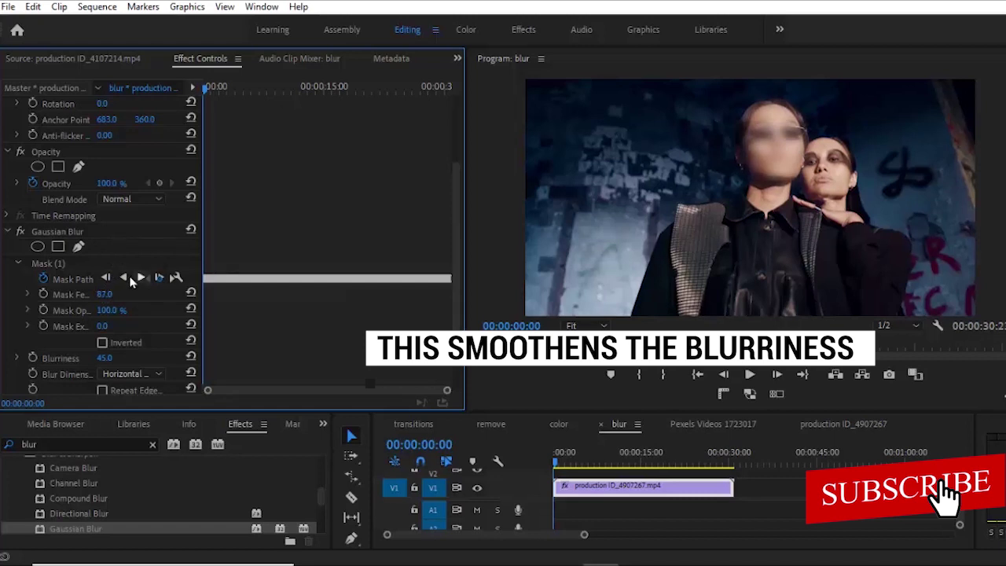
drag(201, 254, 274, 251)
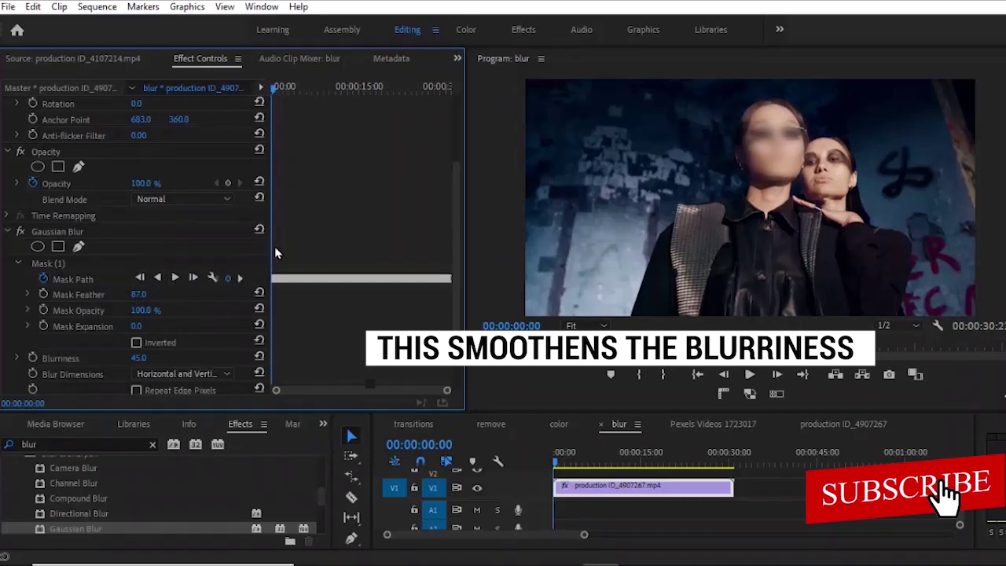
- Run Track Selected Mask Forward again on the feathered face mask
click(176, 281)
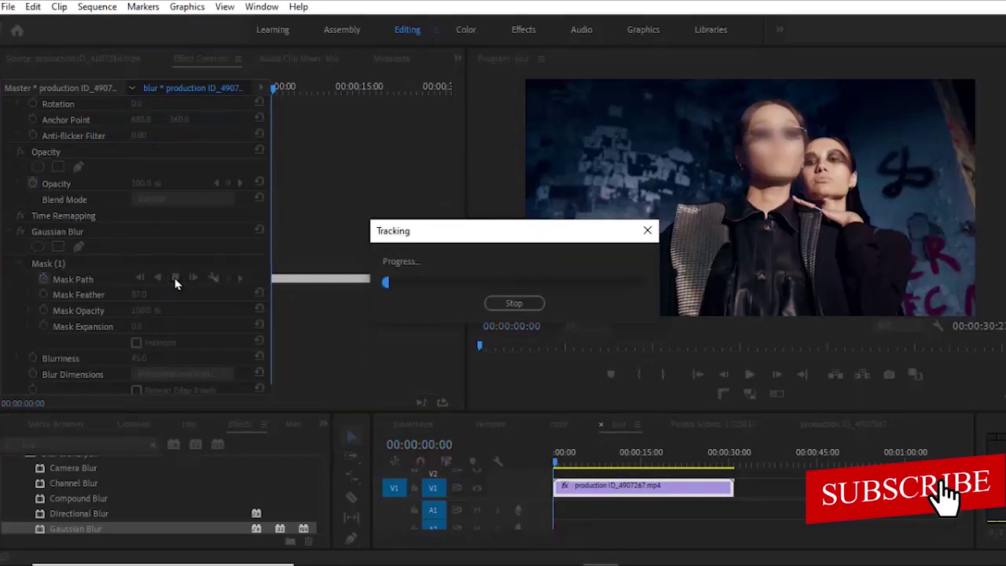